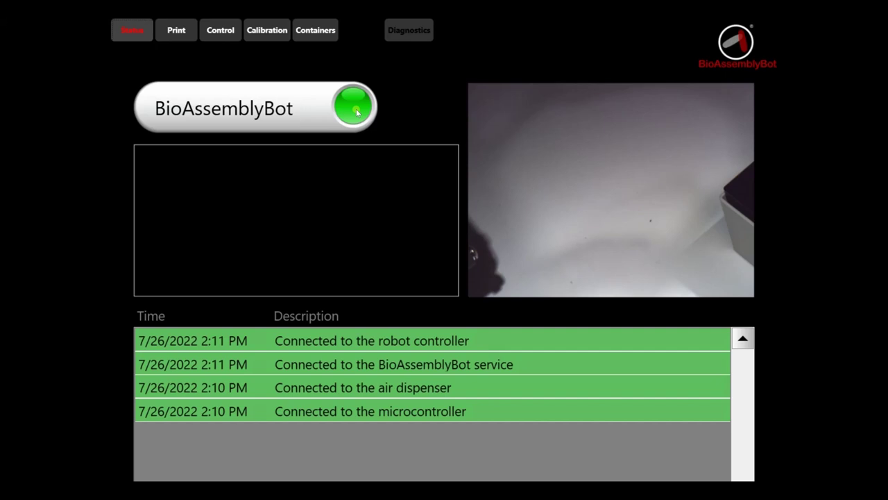
Open the Print page listing the eight print jobs with their project preview
{"action": "left_click", "coordinate": [176, 30]}
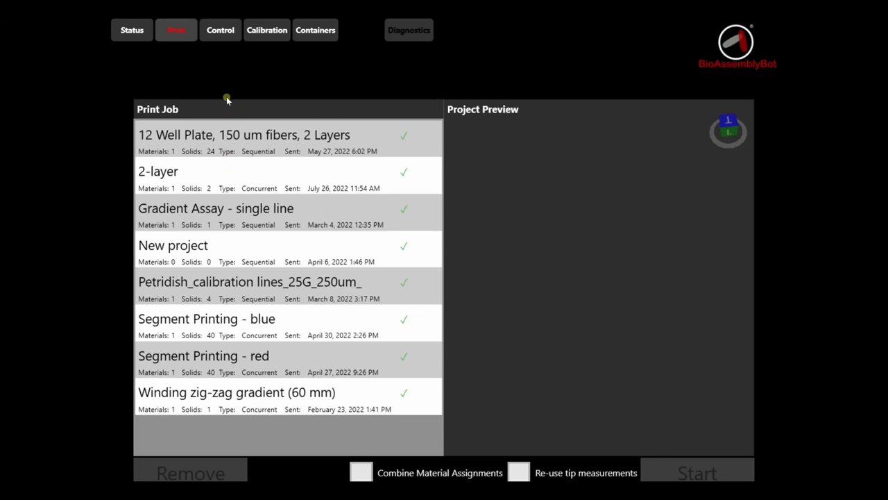
Look through the Control page's Move, Scan and Heating / Cooling sub-tabs, ending on Calibration
{"action": "left_click", "coordinate": [217, 31]}
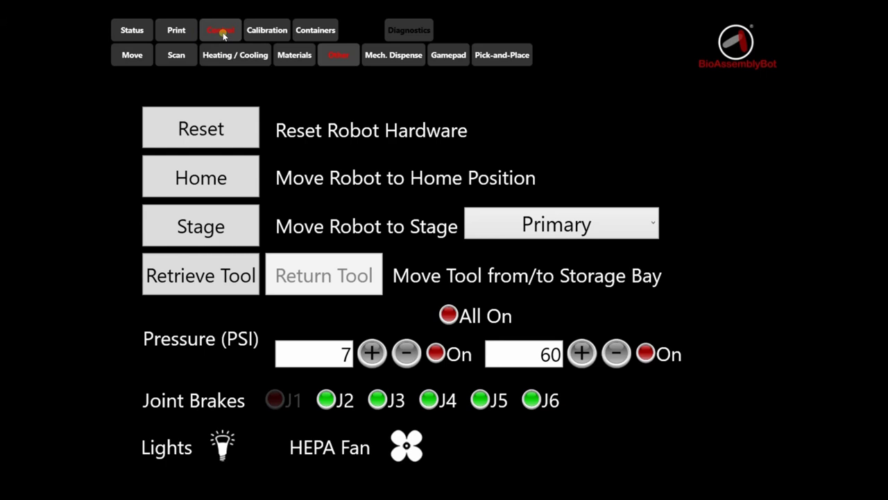
{"action": "left_click", "coordinate": [132, 56]}
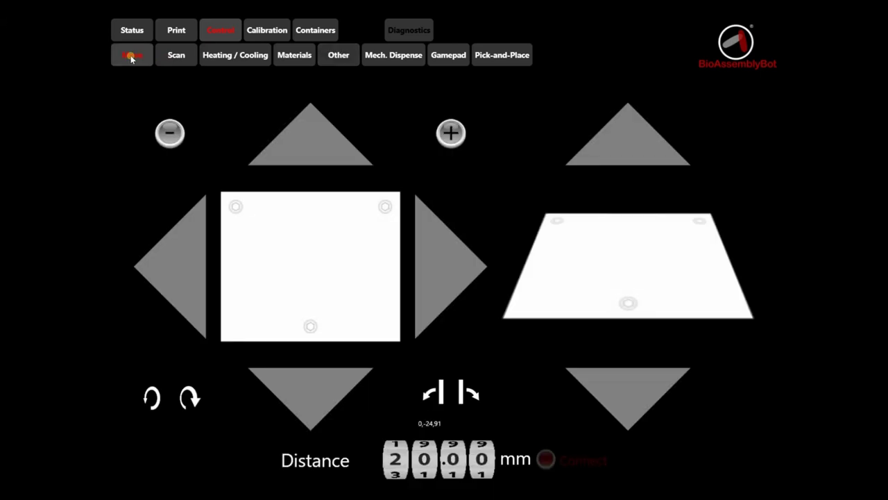
{"action": "left_click", "coordinate": [169, 57]}
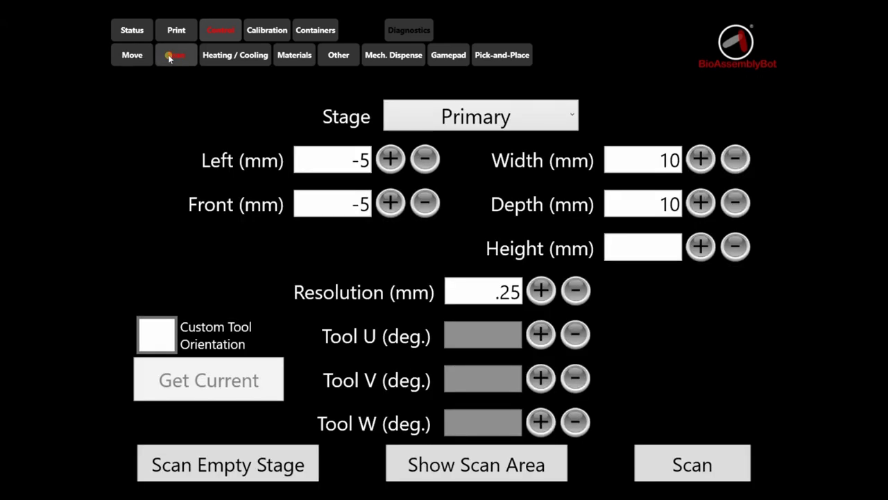
{"action": "left_click", "coordinate": [223, 54]}
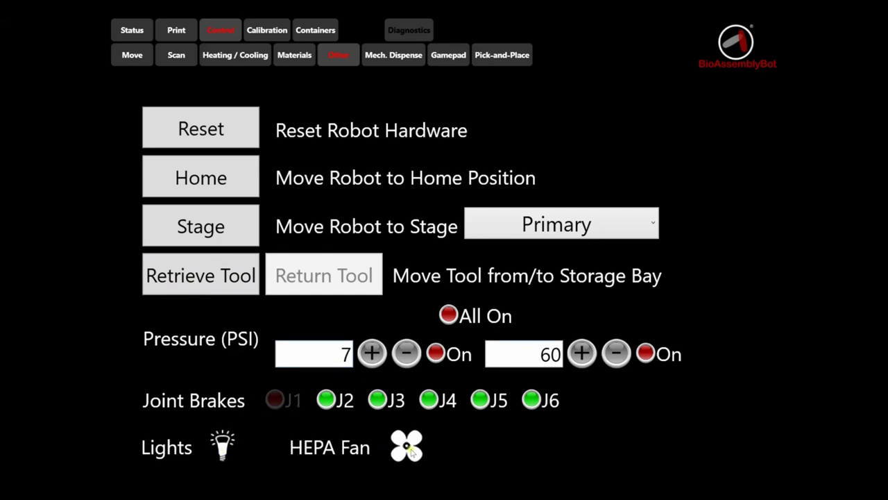
{"action": "left_click", "coordinate": [270, 31]}
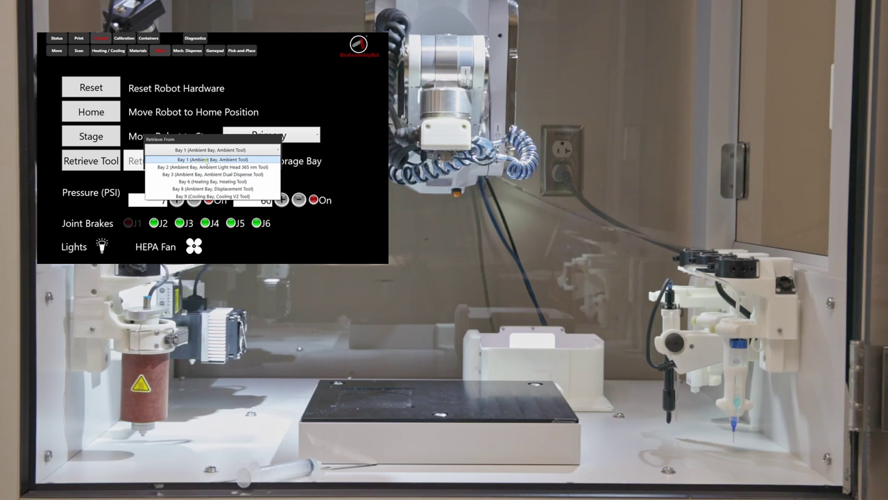
Choose the Ambient Tool in Bay 1 from the Retrieve From list
{"action": "left_click", "coordinate": [186, 160]}
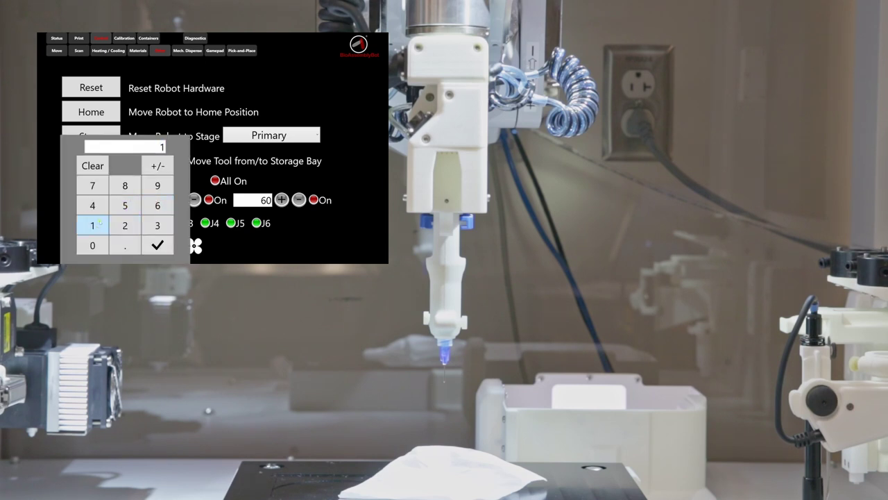
Key in the first dispenser's new pressure value of 18 PSI on the pop-up keypad
{"action": "left_click", "coordinate": [125, 206]}
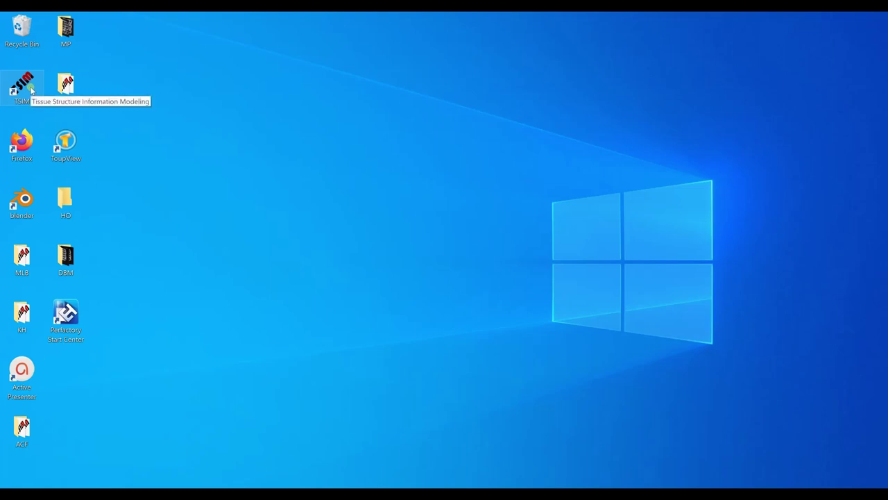
Launch TSIM from its desktop shortcut and maximize the window
{"action": "double_click", "coordinate": [30, 89]}
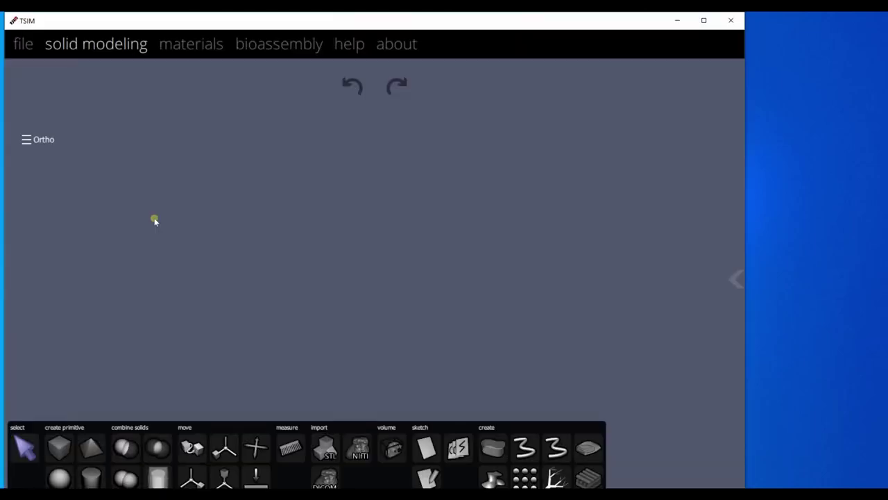
{"action": "left_click", "coordinate": [704, 21]}
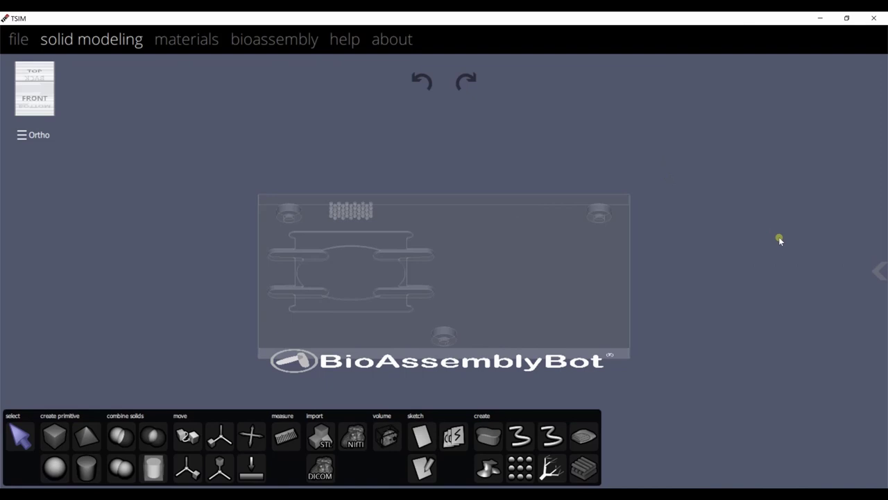
Slide open the project settings panel showing the BioAssemblyBot 400 printer model
{"action": "left_click", "coordinate": [879, 270]}
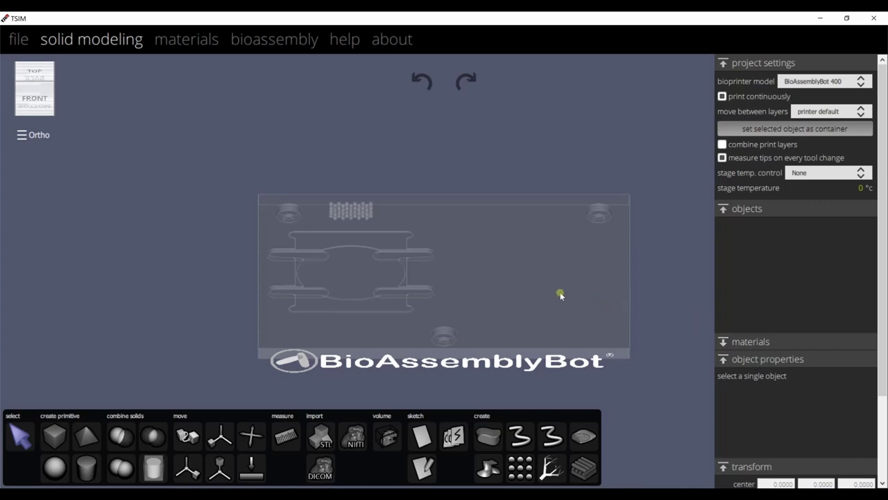
Close the settings panel and cycle through view-cube faces, ending on the top-down plate view
{"action": "left_click_drag", "start_coordinate": [504, 312], "coordinate": [538, 296]}
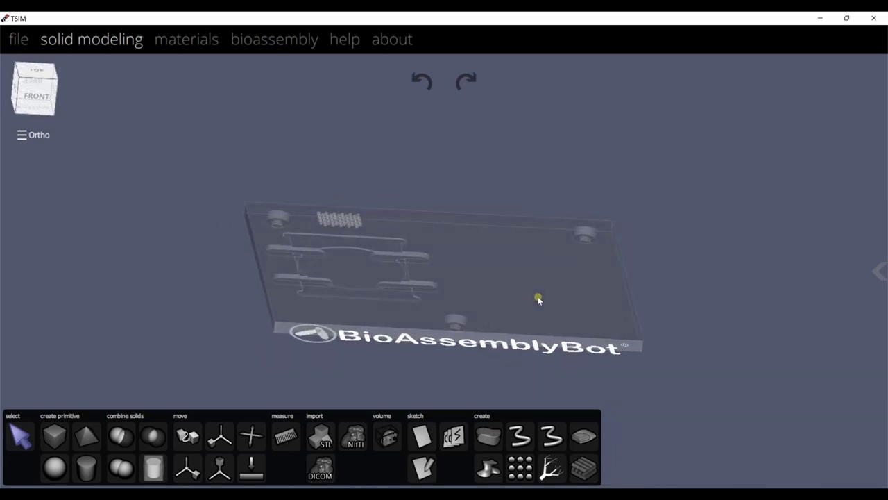
{"action": "left_click", "coordinate": [43, 98]}
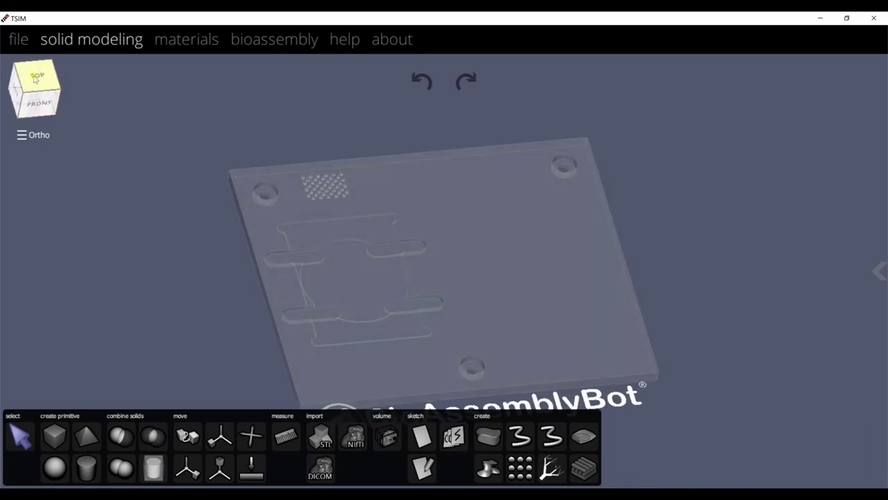
{"action": "left_click", "coordinate": [35, 79]}
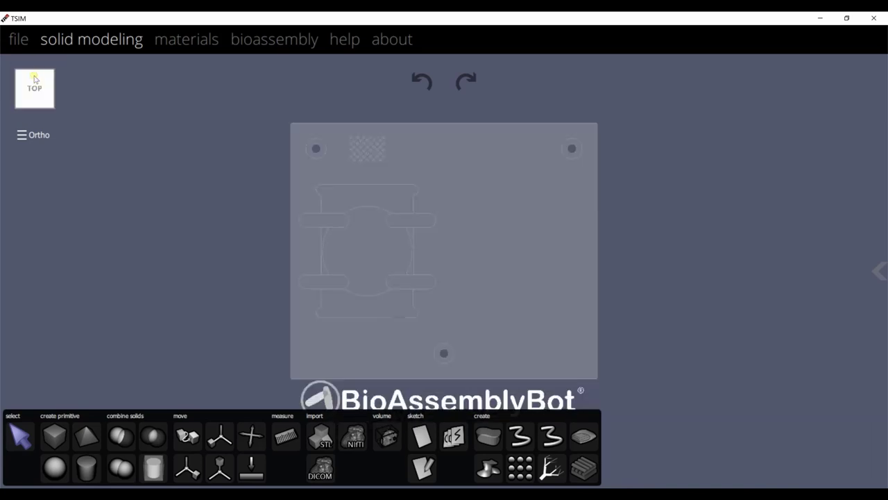
{"action": "left_click", "coordinate": [35, 103]}
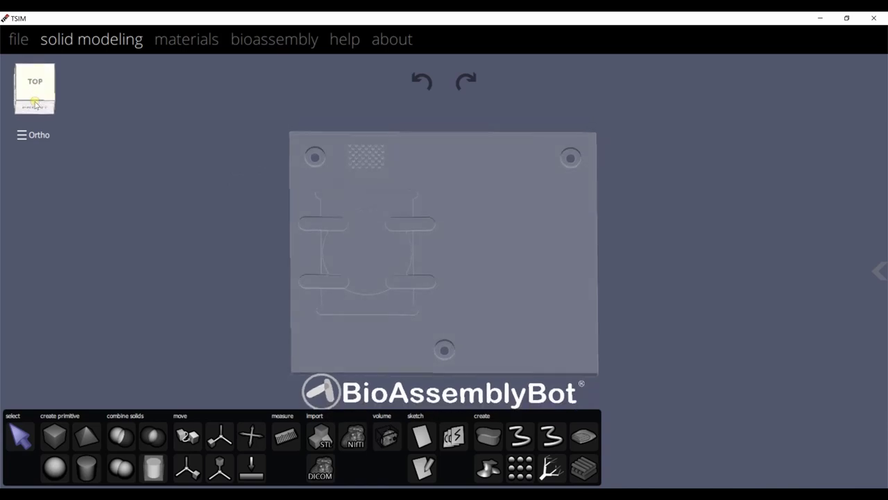
{"action": "left_click", "coordinate": [39, 106]}
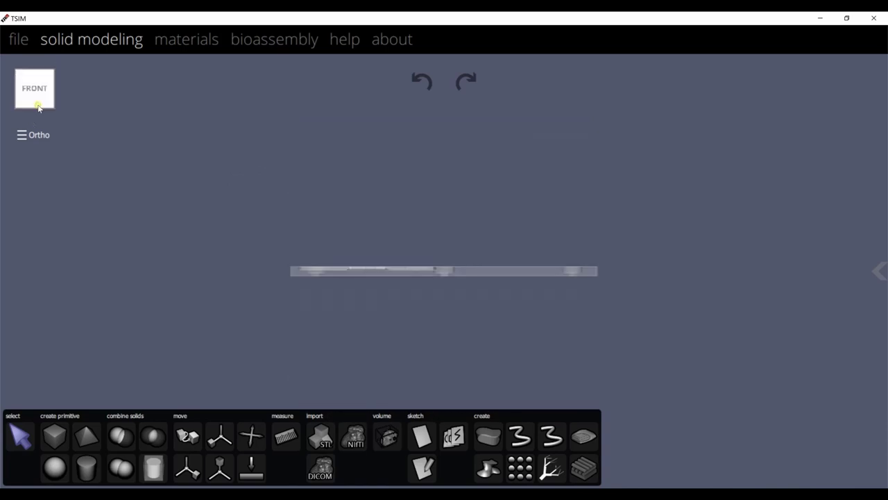
{"action": "left_click", "coordinate": [38, 79]}
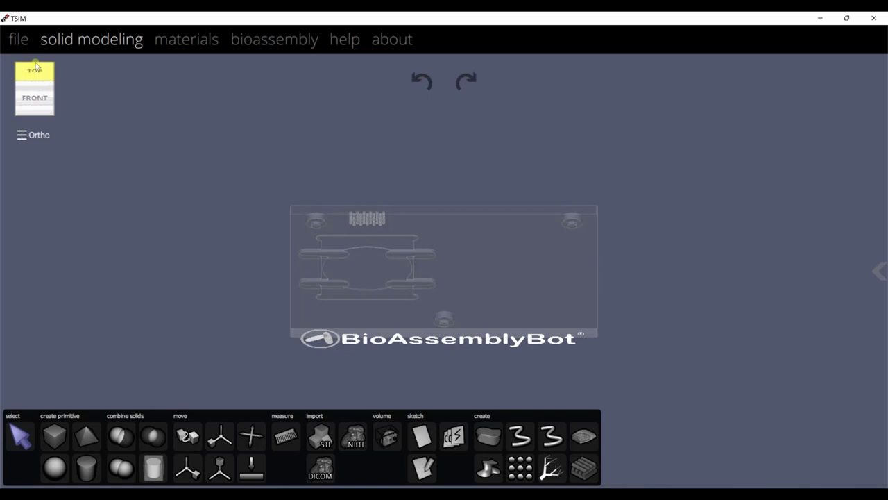
{"action": "left_click", "coordinate": [36, 67]}
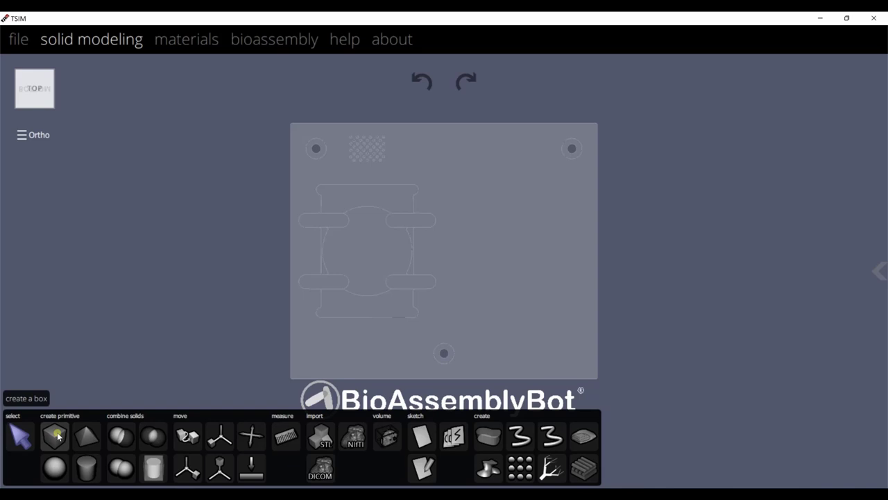
Draw a box on the plate, entering width 10 and depth 10, then editing the height
{"action": "left_click", "coordinate": [55, 435]}
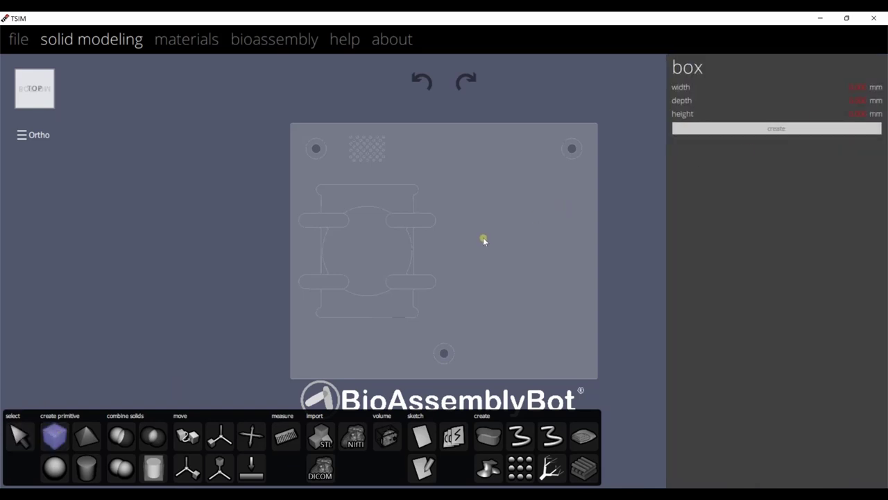
{"action": "left_click_drag", "start_coordinate": [488, 237], "coordinate": [499, 252]}
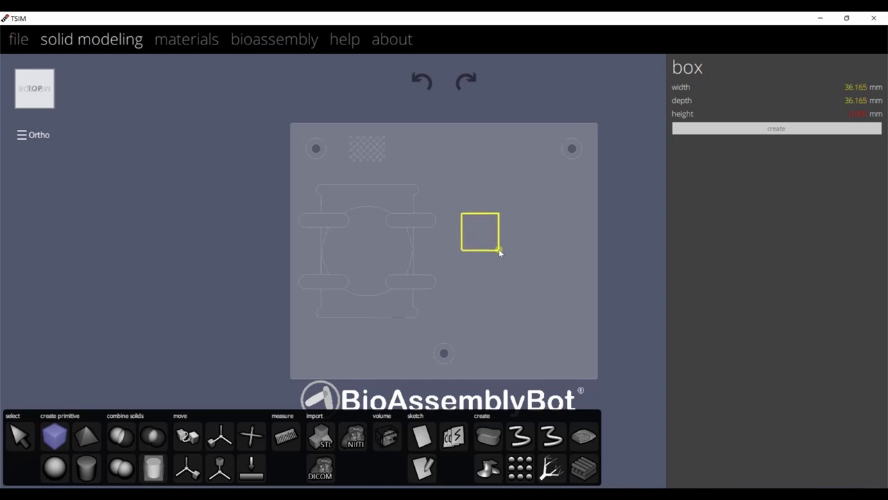
{"action": "left_click", "coordinate": [854, 88]}
{"action": "type", "text": "10"}
{"action": "left_click", "coordinate": [855, 100]}
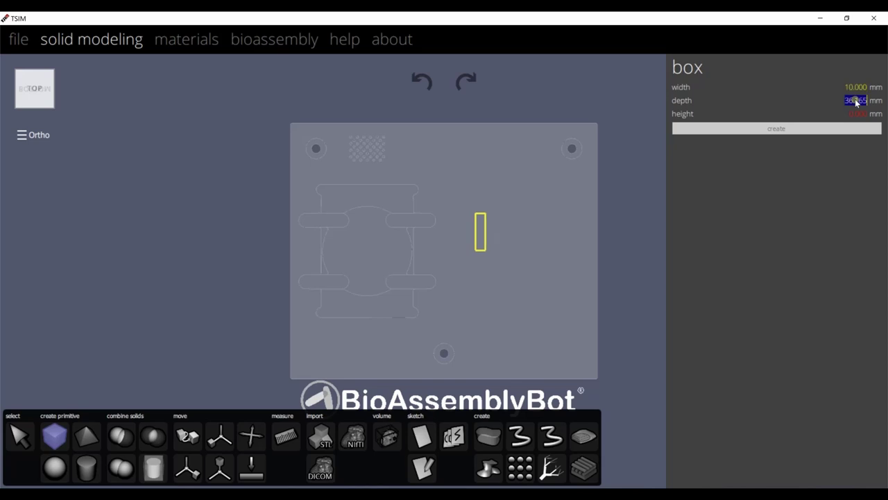
{"action": "type", "text": "10"}
{"action": "left_click", "coordinate": [853, 113]}
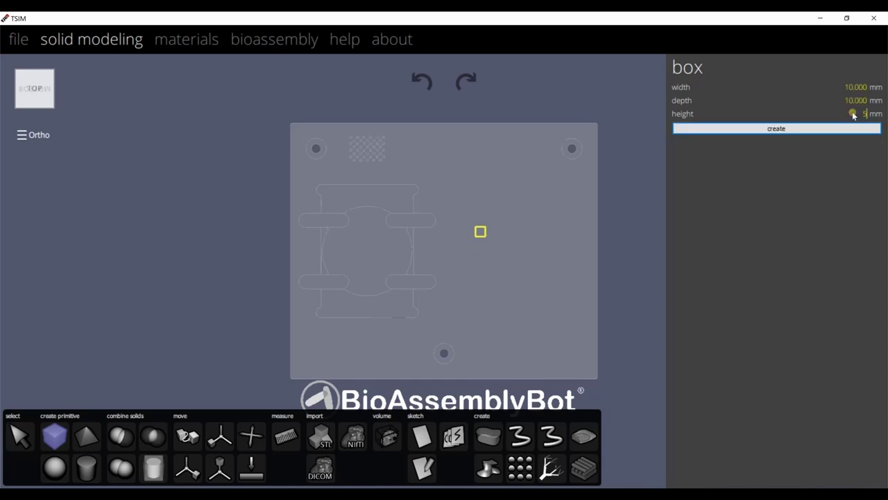
Create the 10×10×5 mm cube, reselect it and nudge it along x to centre 36.9178
{"action": "left_click", "coordinate": [818, 131]}
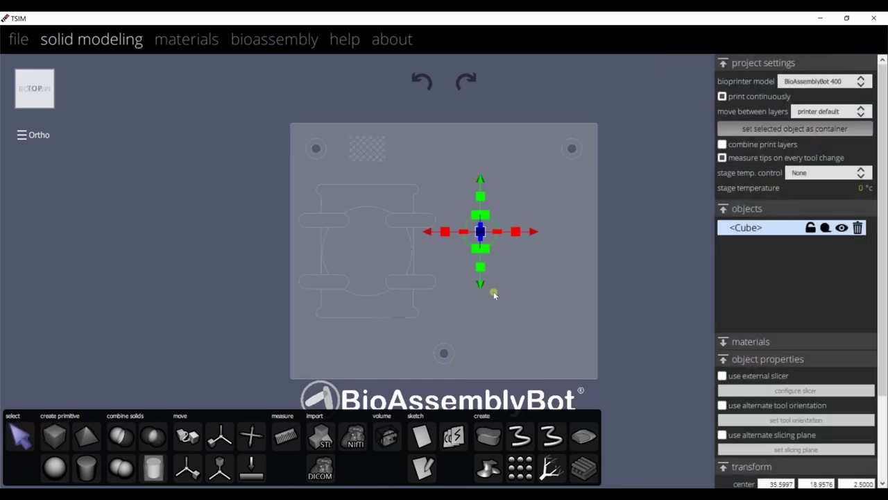
{"action": "left_click", "coordinate": [495, 278]}
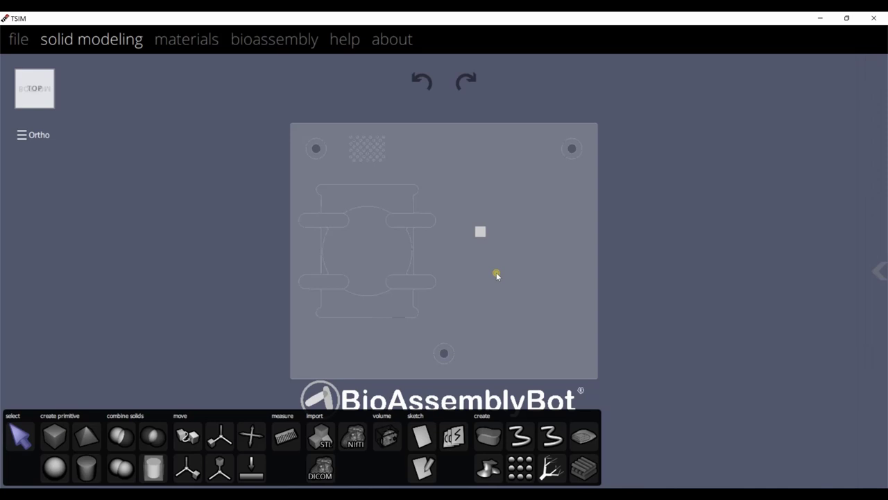
{"action": "left_click", "coordinate": [496, 276]}
{"action": "left_click", "coordinate": [734, 360]}
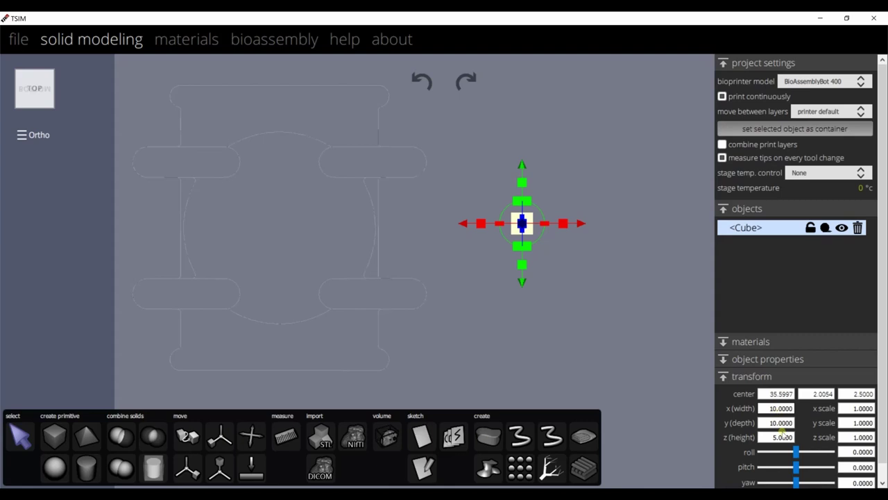
{"action": "mouse_move", "coordinate": [579, 223]}
{"action": "left_mouse_down"}
{"action": "mouse_move", "coordinate": [602, 224]}
{"action": "mouse_move", "coordinate": [581, 224]}
{"action": "left_mouse_up"}
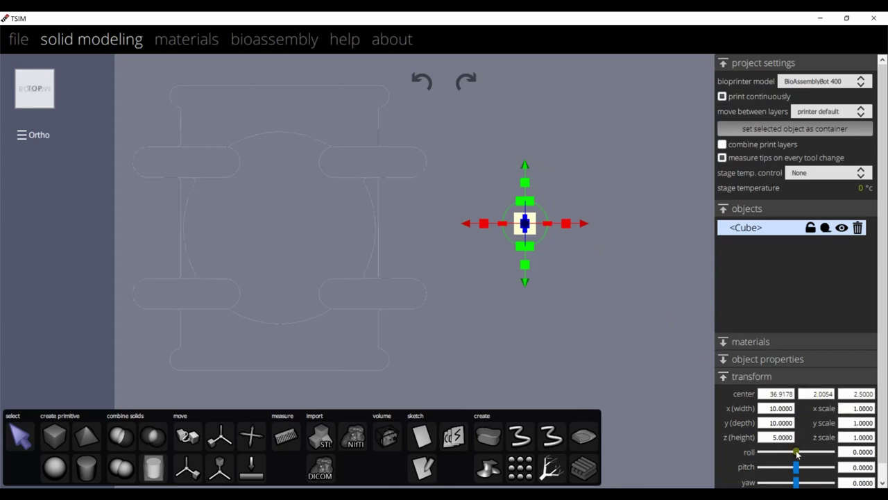
Try rotating the cube about its vertical axis, leaving rotation at zero, and toggle the materials list
{"action": "left_click_drag", "start_coordinate": [527, 247], "coordinate": [639, 331]}
{"action": "left_click", "coordinate": [776, 285]}
{"action": "left_click", "coordinate": [767, 342]}
{"action": "left_click", "coordinate": [768, 341]}
Add a new material named 'Test Blue Ink' with the description 'Training material'
{"action": "left_click", "coordinate": [201, 41]}
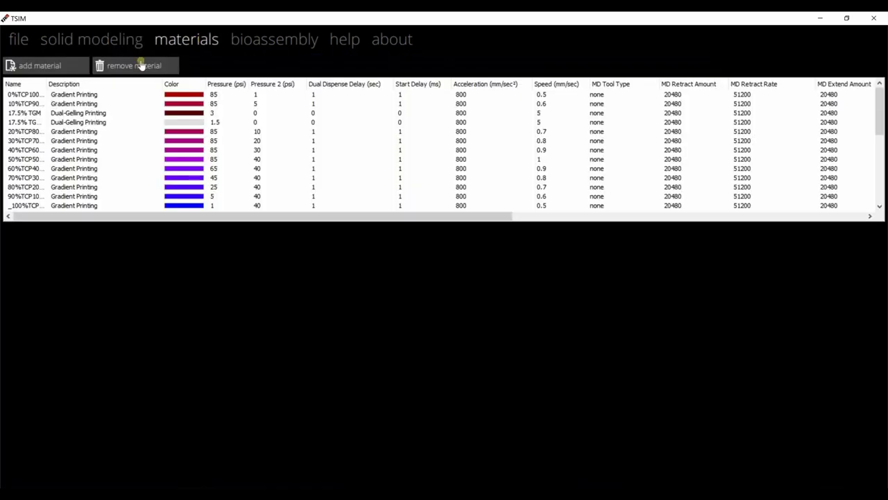
{"action": "left_click", "coordinate": [63, 66]}
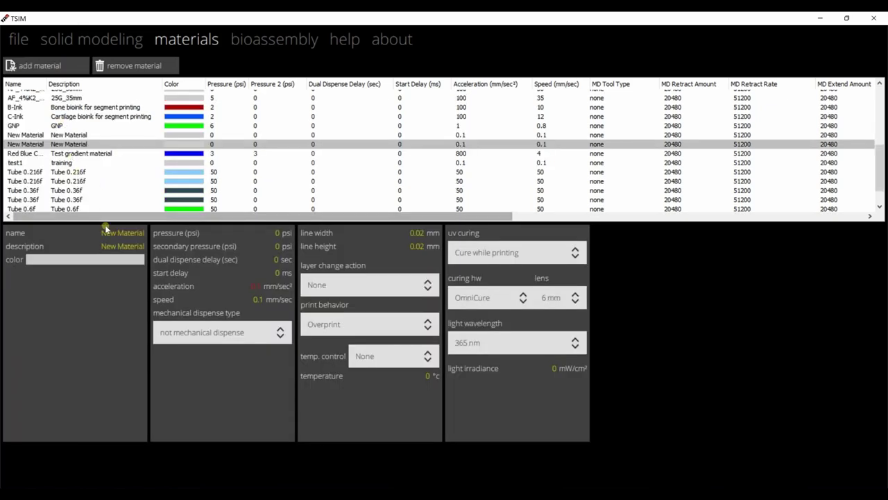
{"action": "left_click", "coordinate": [107, 235]}
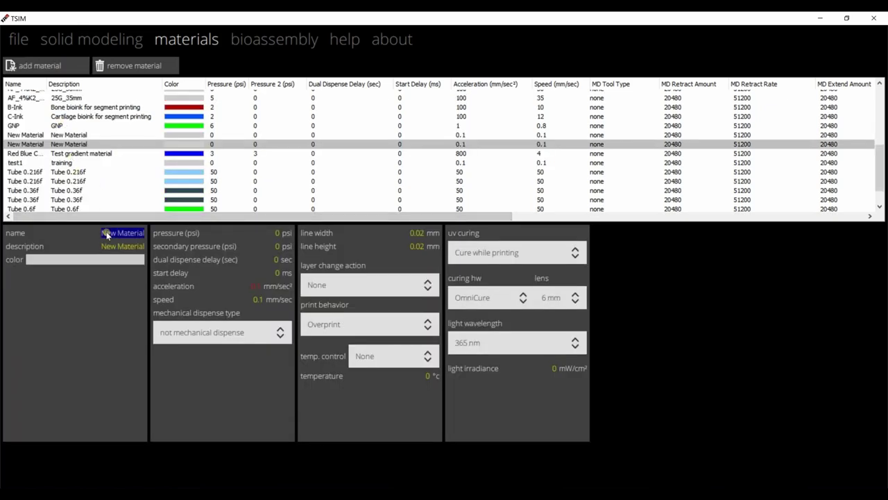
{"action": "type", "text": "Test Blue Ink"}
{"action": "left_click", "coordinate": [108, 246]}
{"action": "type", "text": "Training material"}
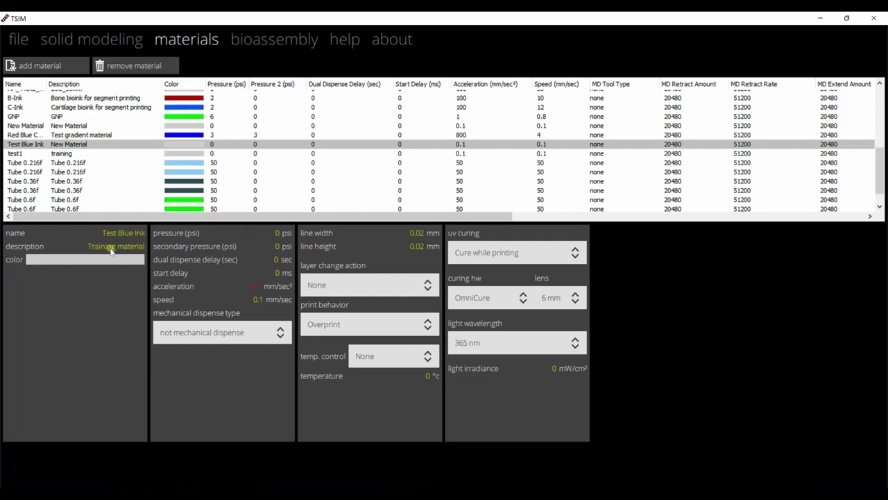
Set the new material's colour to dark purple #55007f
{"action": "left_click", "coordinate": [107, 258]}
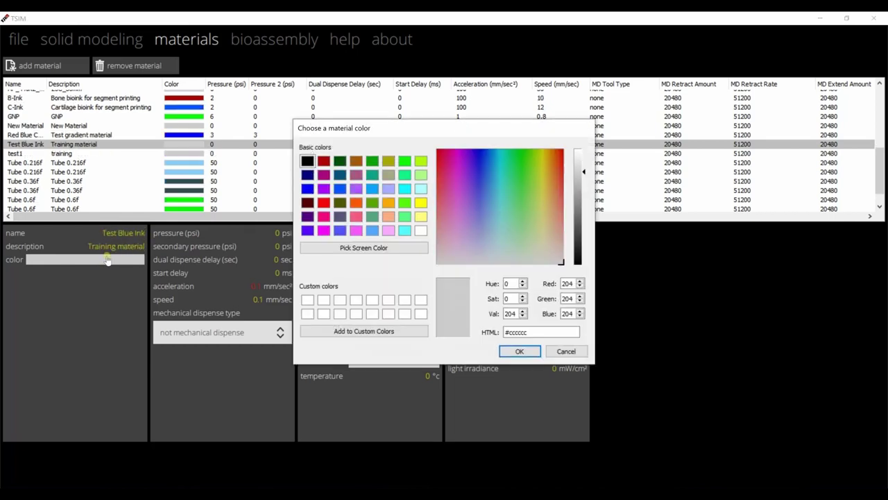
{"action": "left_click", "coordinate": [307, 216]}
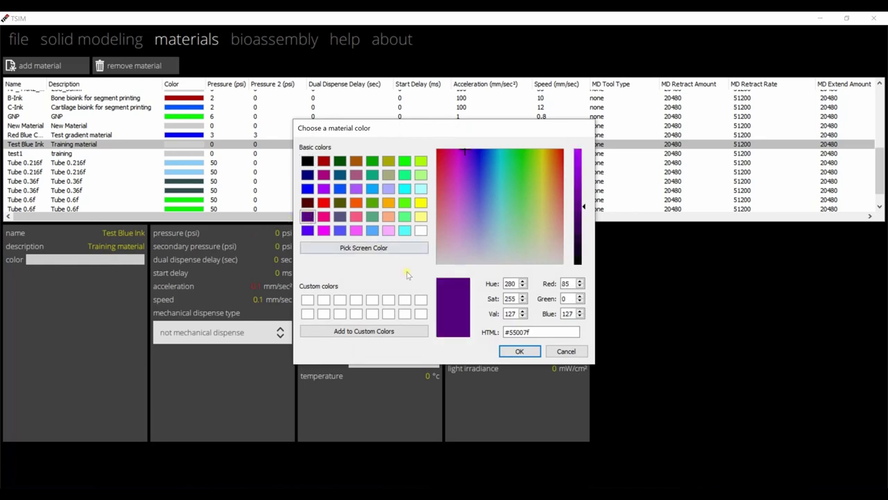
{"action": "left_click", "coordinate": [518, 352]}
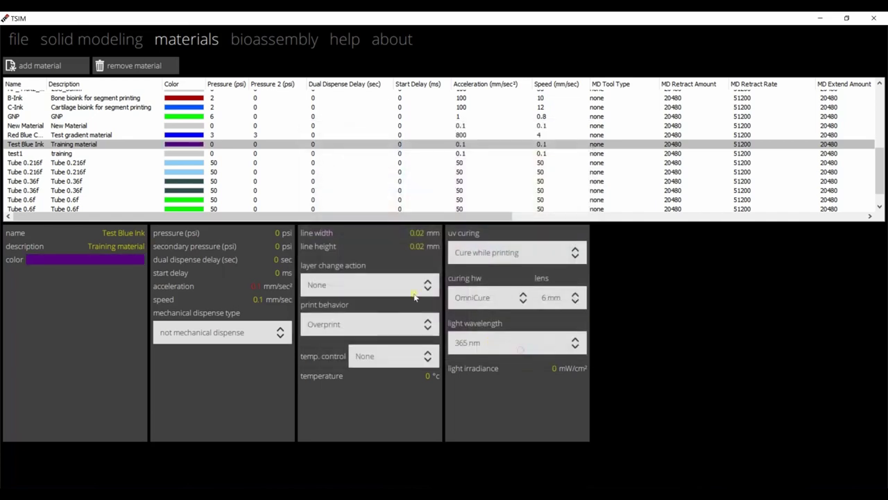
Give Test Blue Ink 18 psi pressure, 800 mm/sec² acceleration, 10 mm/sec speed and 0.4 mm line width
{"action": "double_click", "coordinate": [278, 233]}
{"action": "type", "text": "105"}
{"action": "double_click", "coordinate": [258, 286]}
{"action": "key", "text": "Tab"}
{"action": "type", "text": "10"}
{"action": "left_click", "coordinate": [419, 233]}
Keep Test Blue Ink's layer change action at None and UV curing at Cure while printing
{"action": "left_click", "coordinate": [402, 287]}
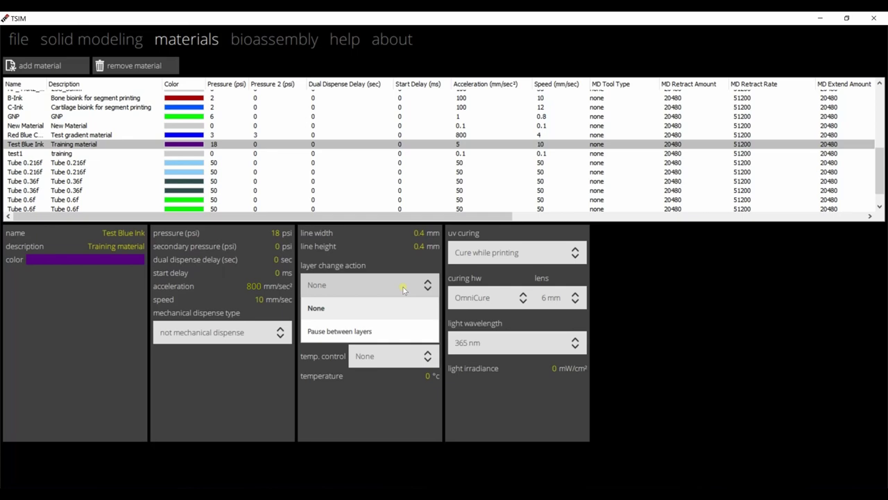
{"action": "left_click", "coordinate": [403, 288]}
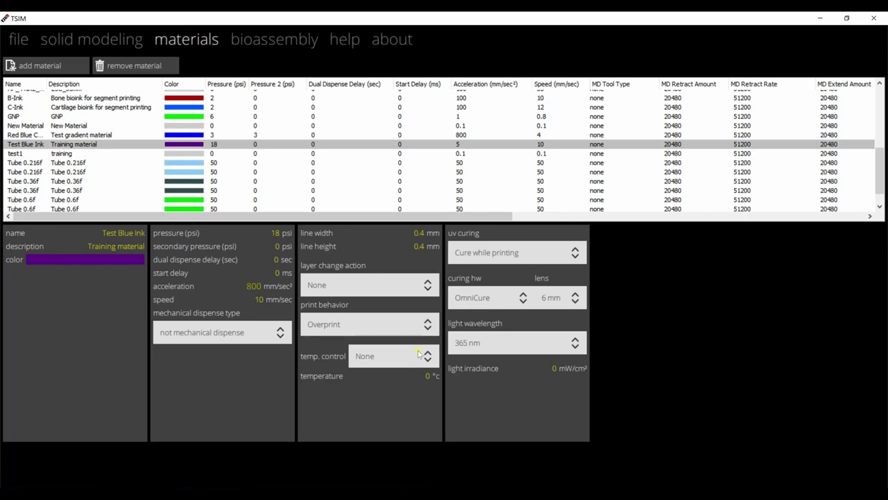
{"action": "left_click", "coordinate": [498, 255]}
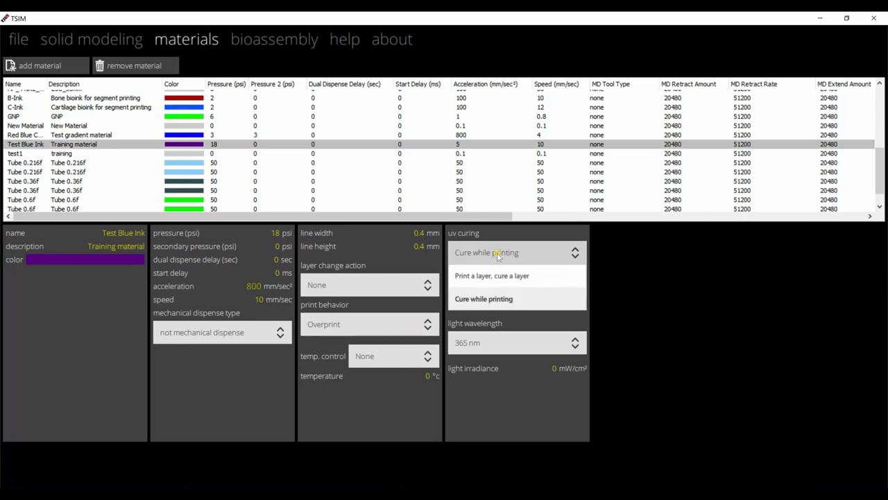
{"action": "left_click", "coordinate": [498, 255]}
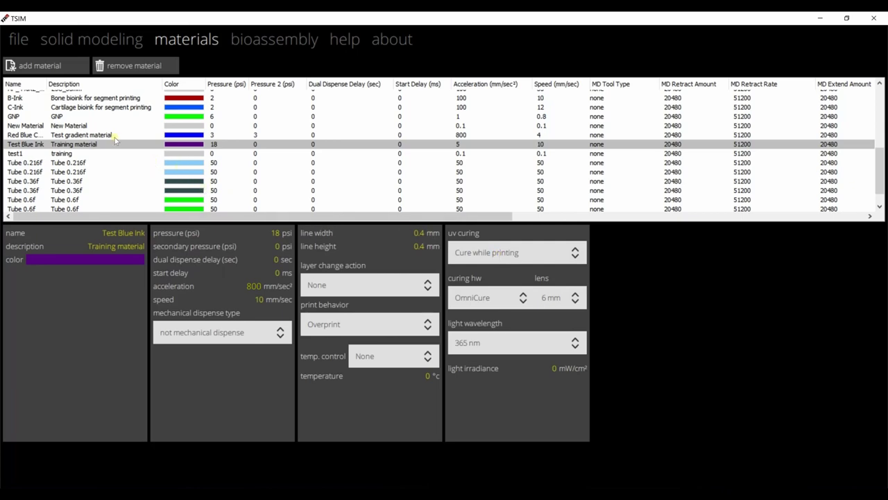
Back in the cube model, apply 'Test Blue ink (Training material)' from the materials list
{"action": "left_click", "coordinate": [103, 40]}
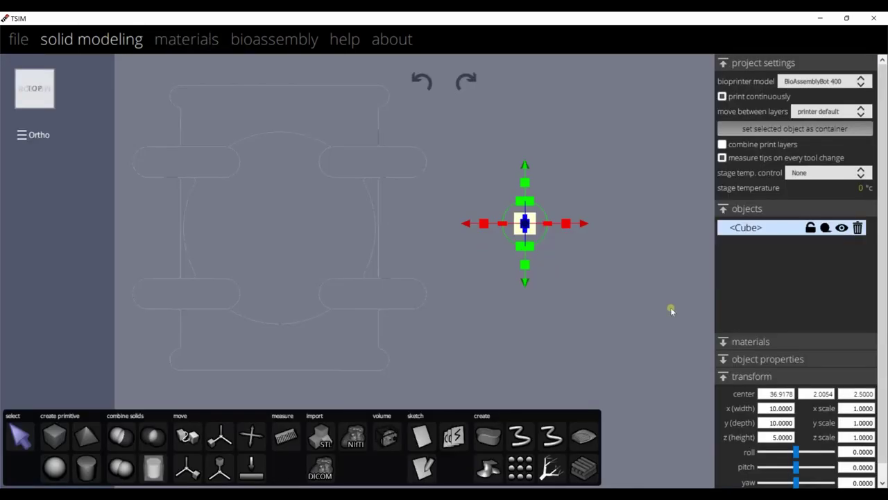
{"action": "left_click", "coordinate": [772, 341]}
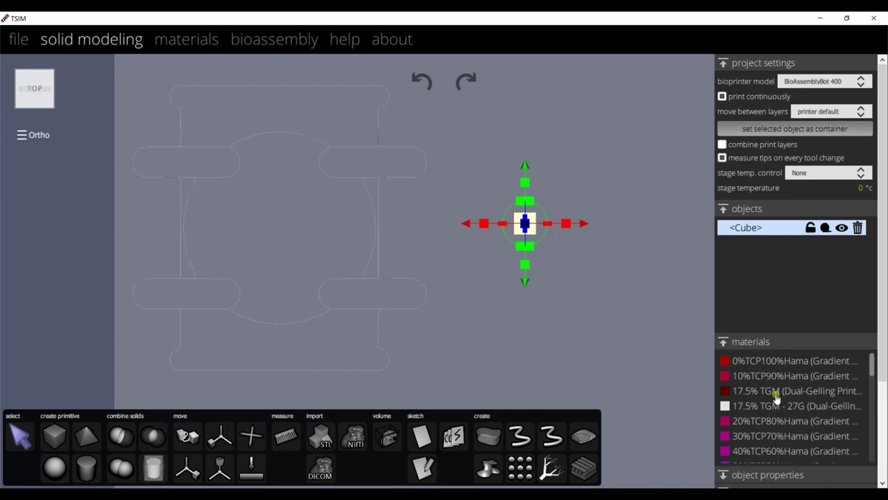
{"action": "scroll", "coordinate": [776, 396], "scroll_direction": "down", "scroll_amount": 3}
{"action": "scroll", "coordinate": [776, 396], "scroll_direction": "down", "scroll_amount": 2}
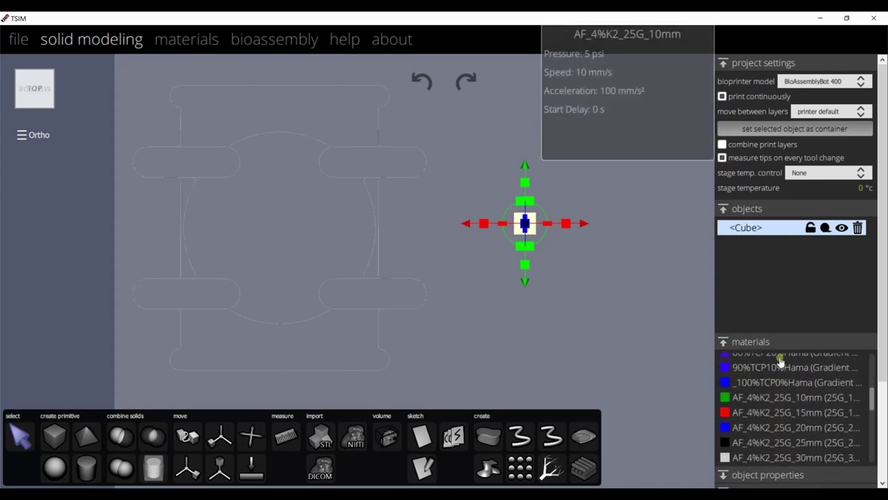
{"action": "scroll", "coordinate": [788, 423], "scroll_direction": "down", "scroll_amount": 1}
{"action": "scroll", "coordinate": [784, 388], "scroll_direction": "down", "scroll_amount": 5}
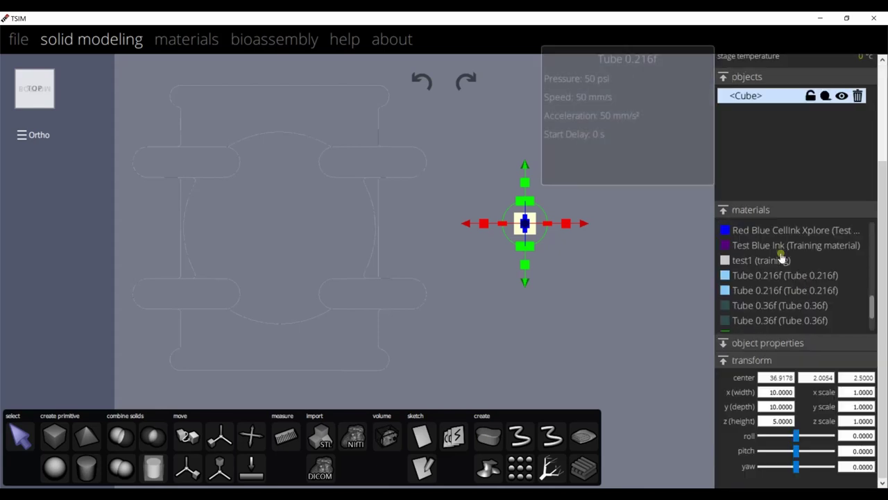
{"action": "left_click", "coordinate": [783, 244]}
{"action": "scroll", "coordinate": [783, 244], "scroll_direction": "up", "scroll_amount": 2}
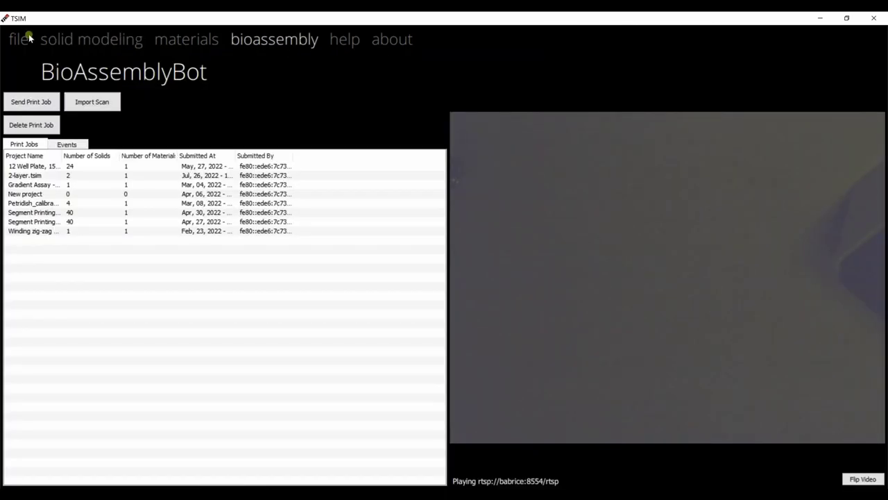
Start saving the project and create a new folder named 'User' on the Desktop
{"action": "left_click", "coordinate": [24, 36]}
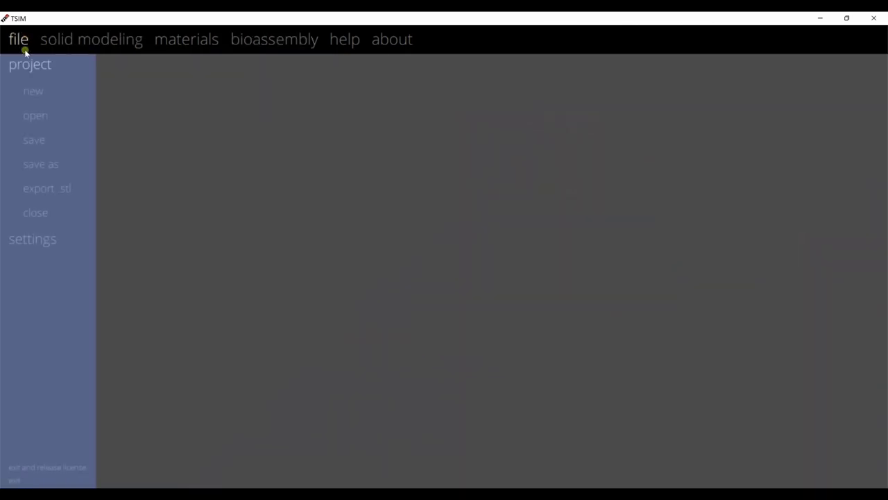
{"action": "left_click", "coordinate": [45, 140]}
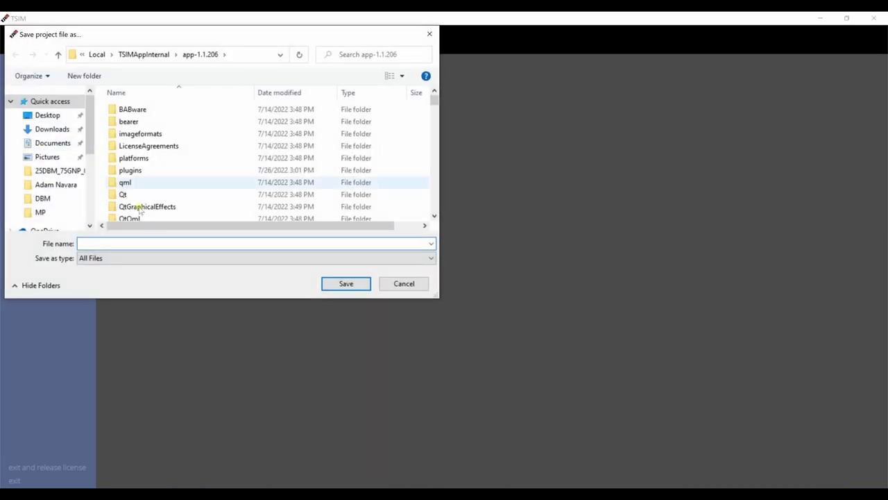
{"action": "left_click", "coordinate": [47, 115]}
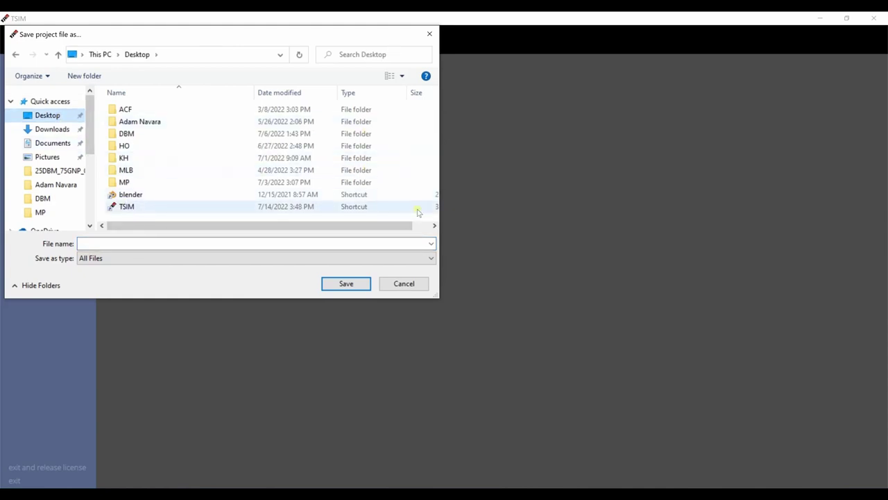
{"action": "key", "text": "ctrl+shift+n"}
{"action": "type", "text": "User"}
{"action": "key", "text": "Return"}
{"action": "key", "text": "Return"}
Save the project as 'test cube 10-10 blend' inside User, then open the BioAssemblyBot page
{"action": "left_click", "coordinate": [367, 242]}
{"action": "type", "text": "test cube"}
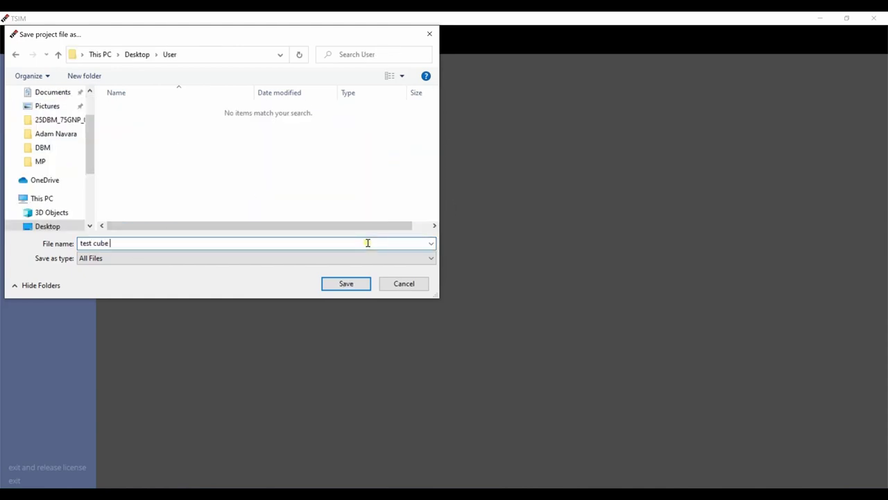
{"action": "type", "text": " 10-10 blend"}
{"action": "key", "text": "Return"}
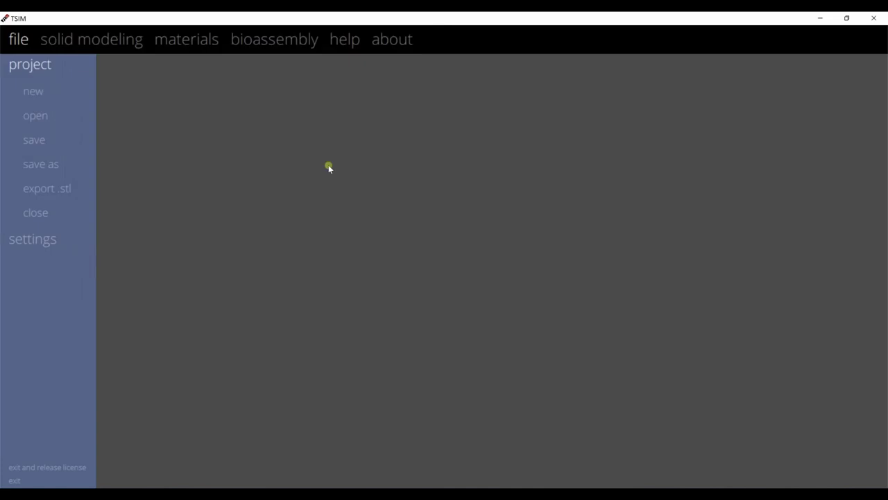
{"action": "left_click", "coordinate": [261, 38]}
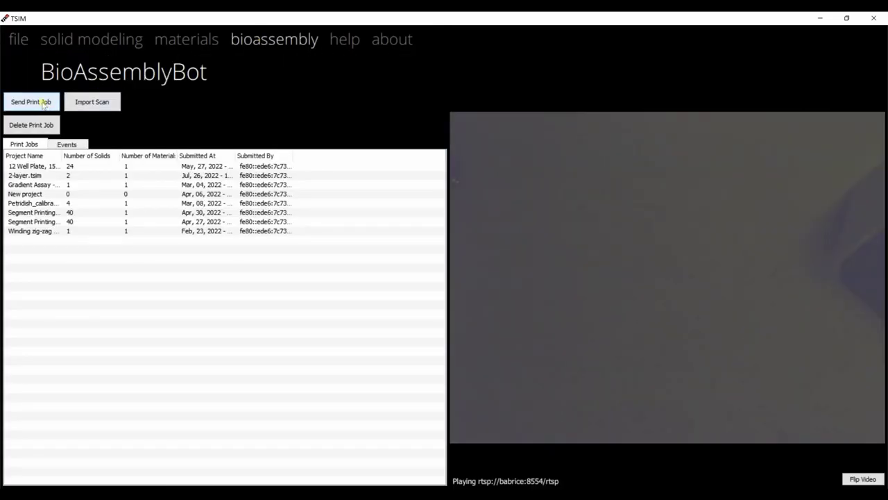
Send the test cube project to the BioAssemblyBot and select its job in the Print Jobs list
{"action": "left_click", "coordinate": [42, 104]}
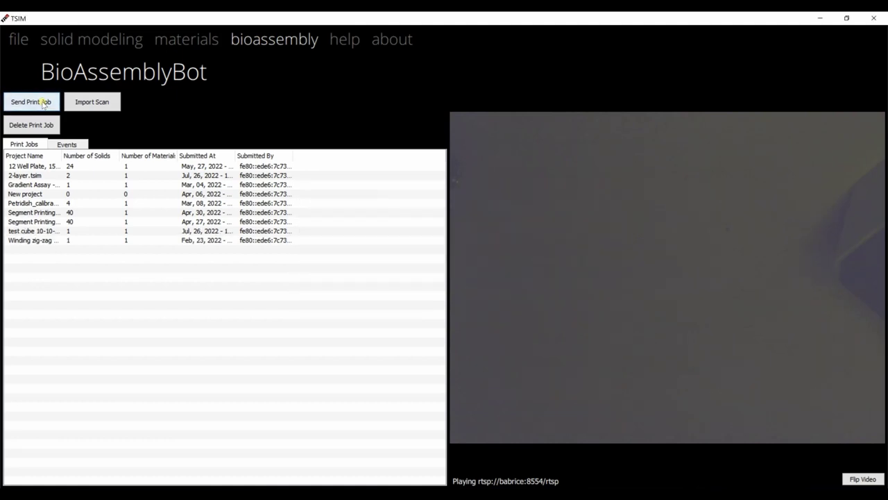
{"action": "left_click", "coordinate": [42, 104]}
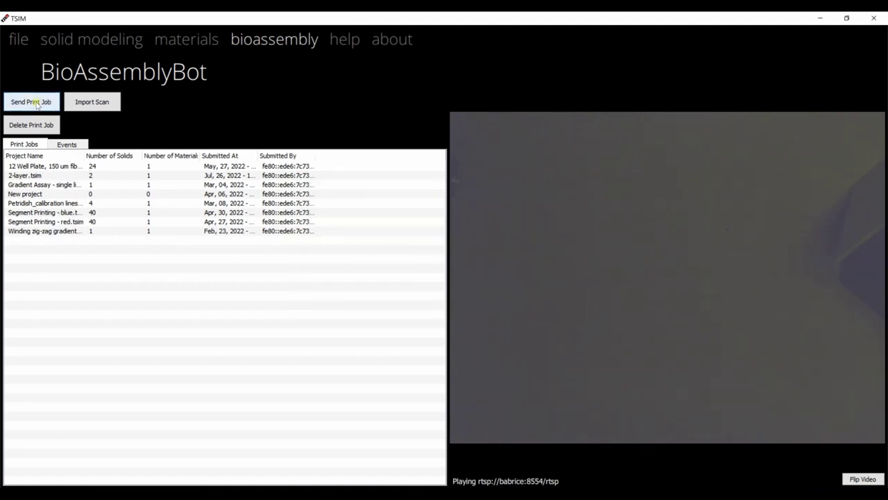
{"action": "left_click", "coordinate": [51, 231]}
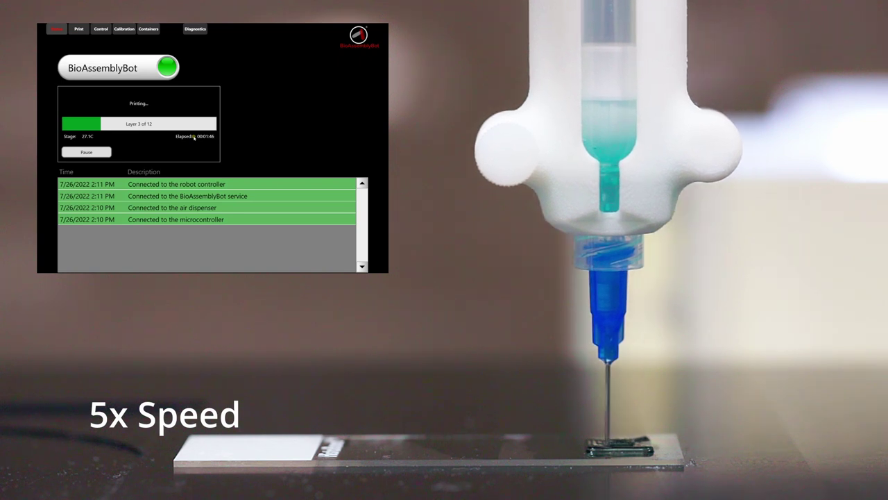
Pause the print and change the Bay 1 training material's setting from 16 to 15
{"action": "left_click", "coordinate": [107, 153]}
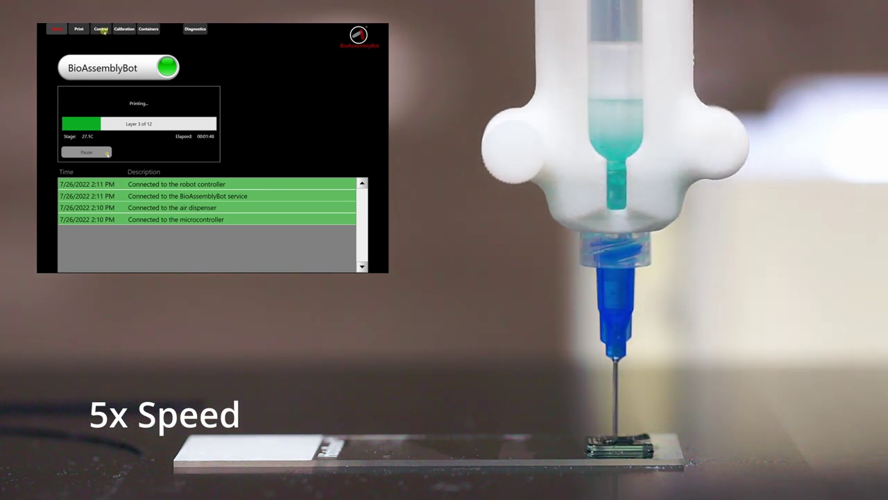
{"action": "left_click", "coordinate": [101, 29]}
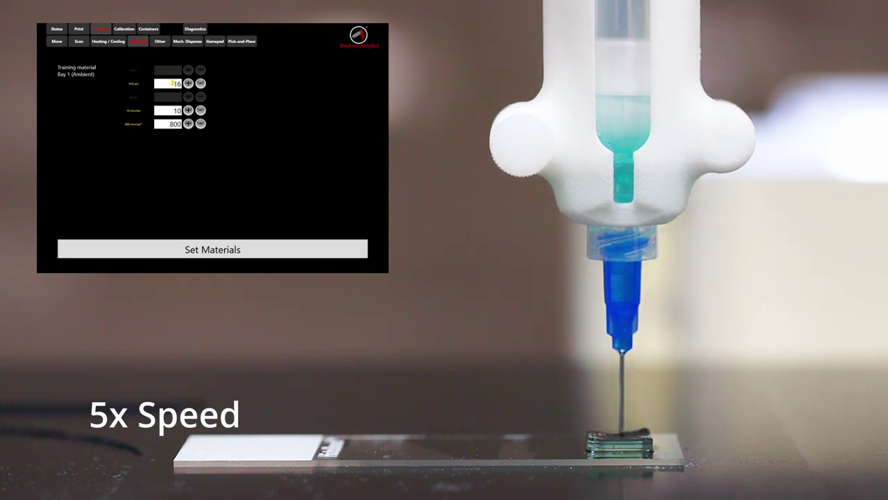
{"action": "left_click", "coordinate": [188, 83]}
{"action": "left_click", "coordinate": [177, 83]}
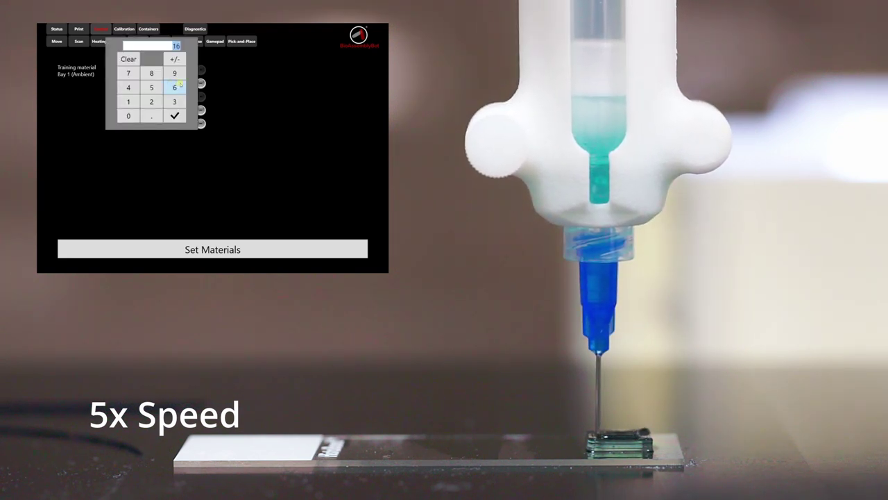
{"action": "type", "text": "15"}
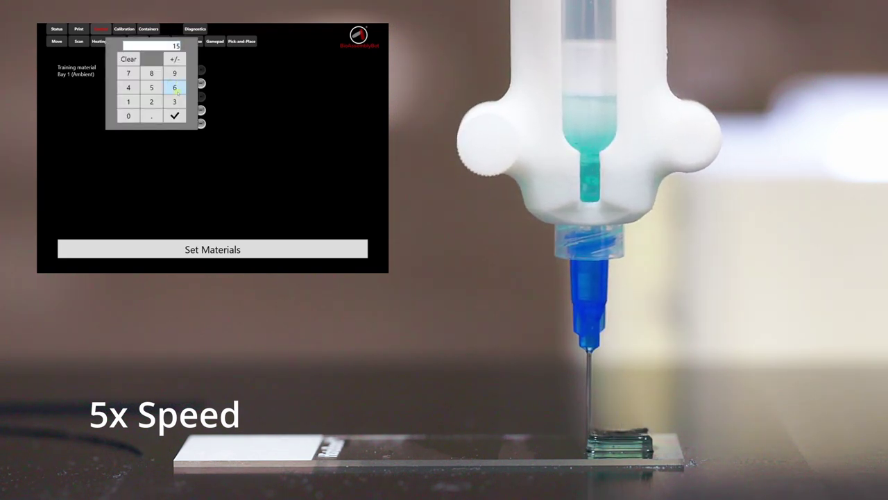
{"action": "left_click", "coordinate": [174, 116]}
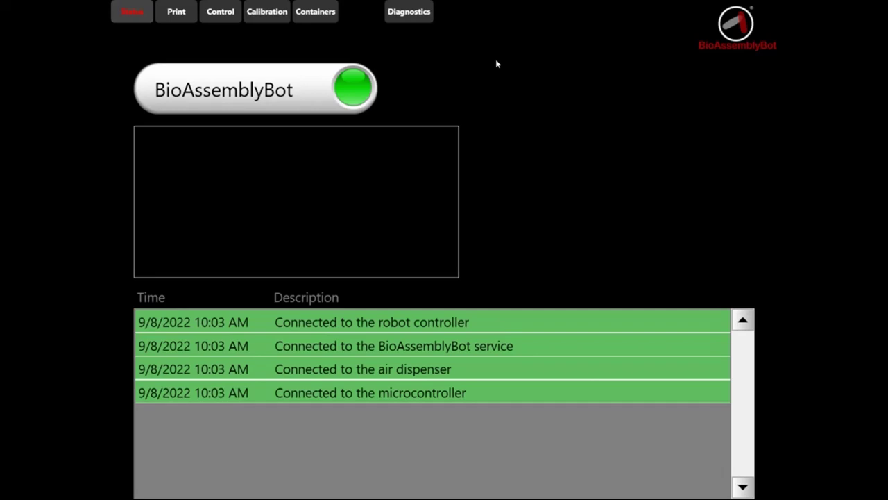
Exit the BioAssemblyBot HMI, confirming the 'Exit the HMI?' prompt
{"action": "left_click", "coordinate": [741, 26]}
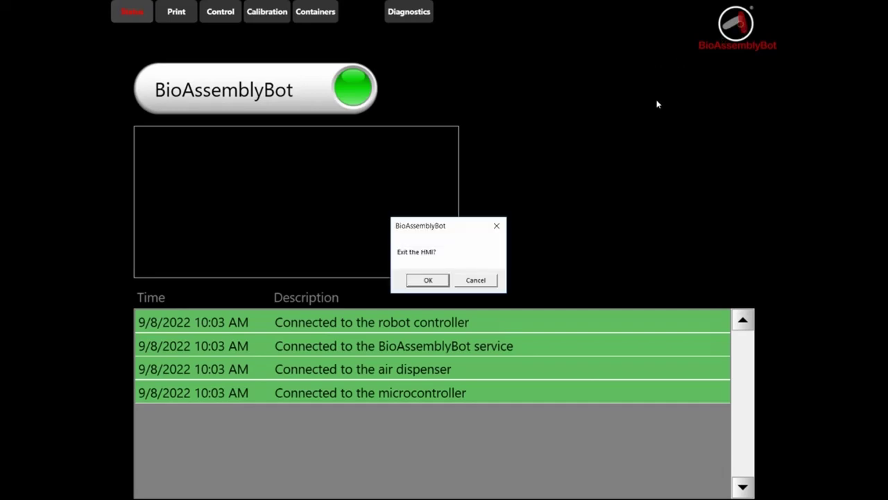
{"action": "left_click", "coordinate": [428, 281]}
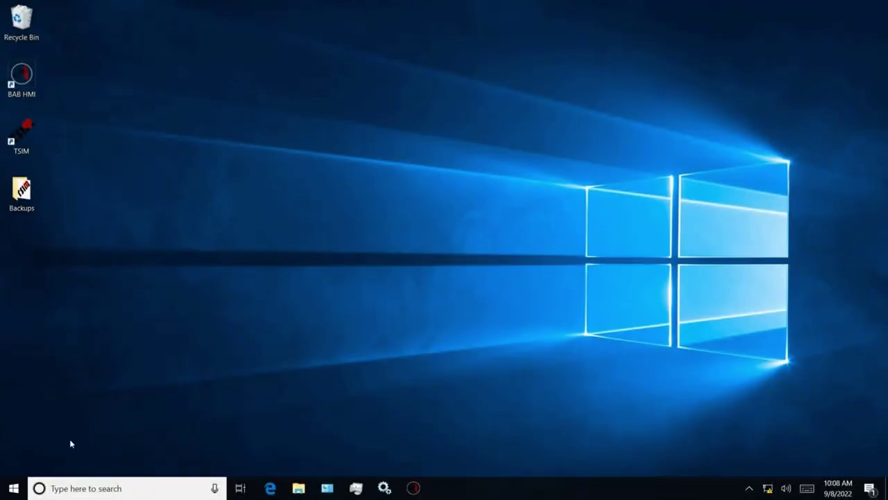
Show the Start menu's power options: Sleep, Shut down and Restart
{"action": "left_click", "coordinate": [11, 488]}
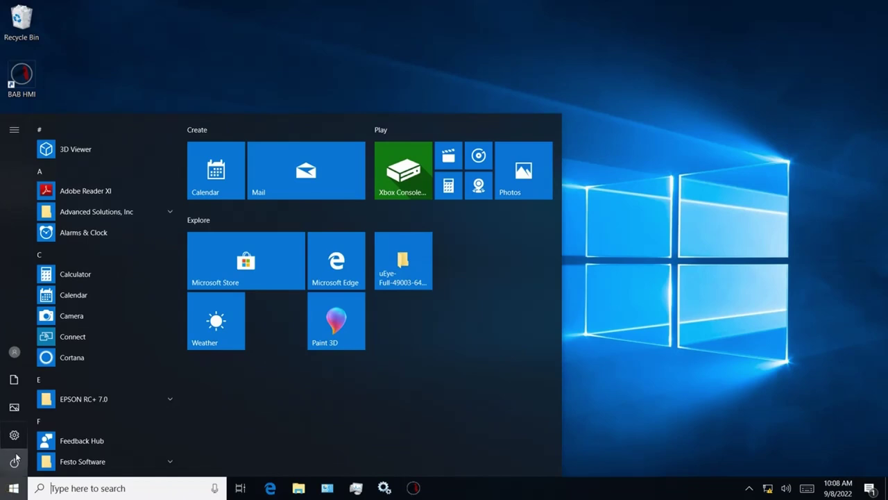
{"action": "left_click", "coordinate": [15, 464]}
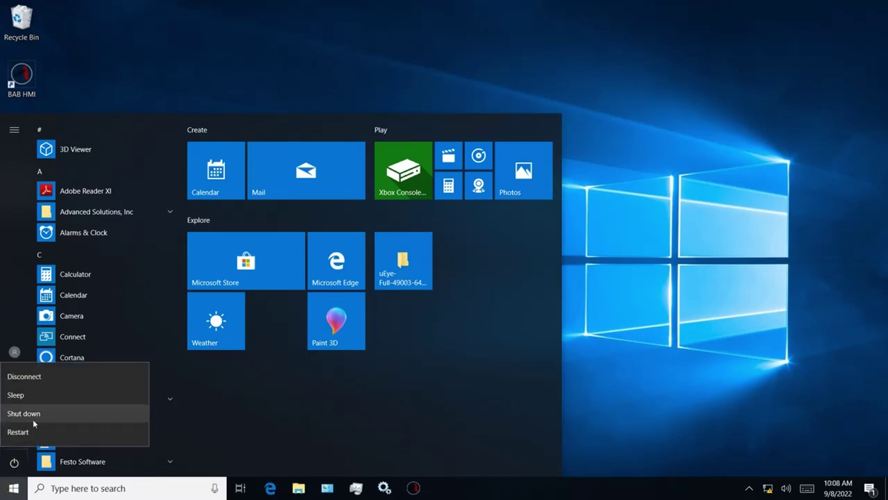